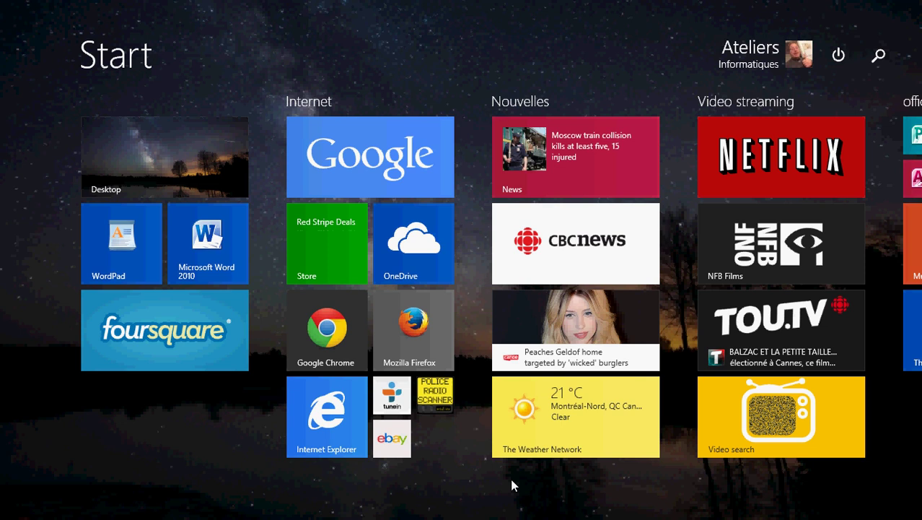
Search for 'power bu' and open 'Change what the power buttons do' in Power Options.
{"action": "scroll", "coordinate": [513, 485], "scroll_direction": "down", "scroll_amount": 2}
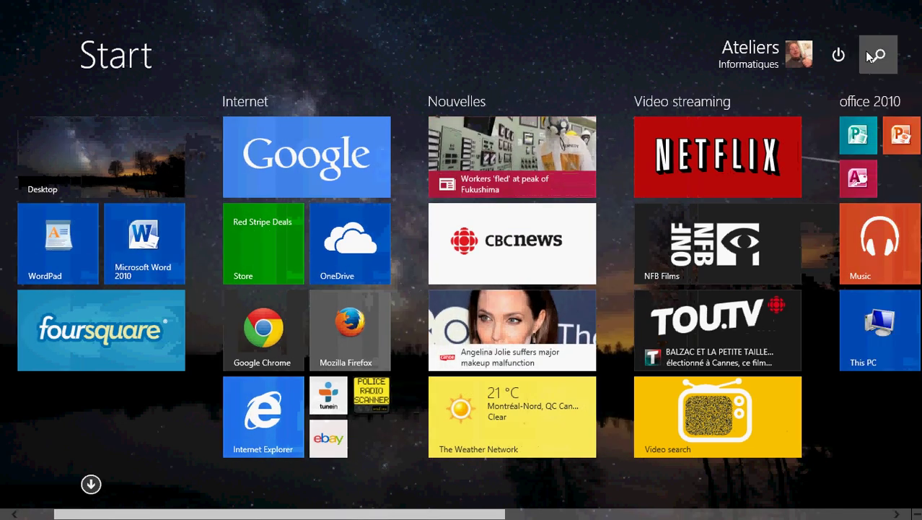
{"action": "mouse_move", "coordinate": [917, 6]}
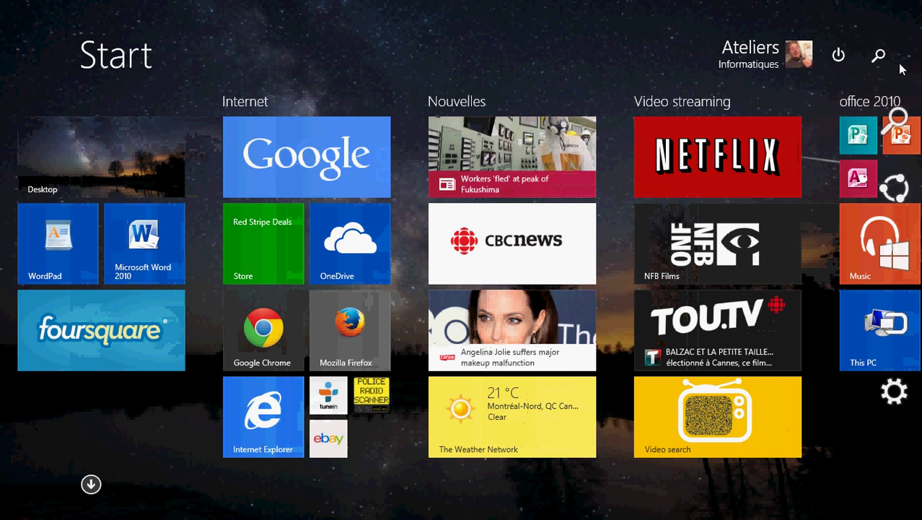
{"action": "left_click", "coordinate": [893, 123]}
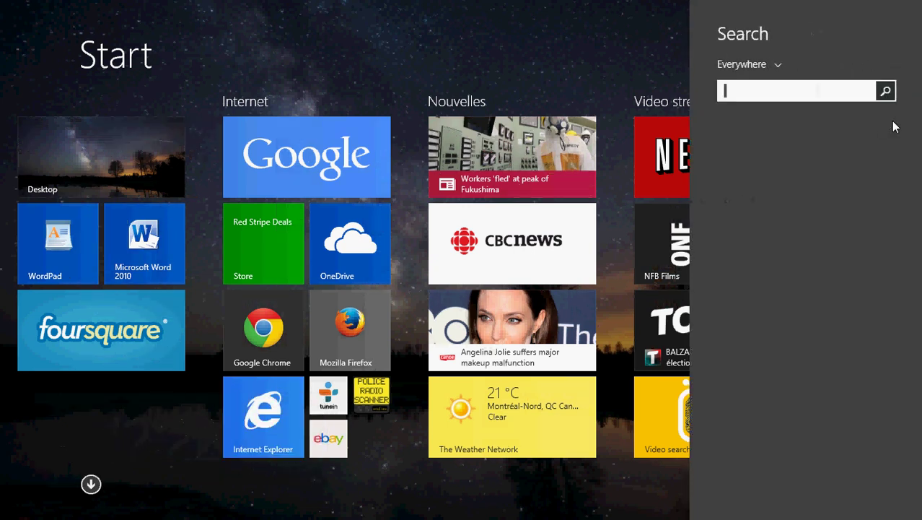
{"action": "type", "text": "pow"}
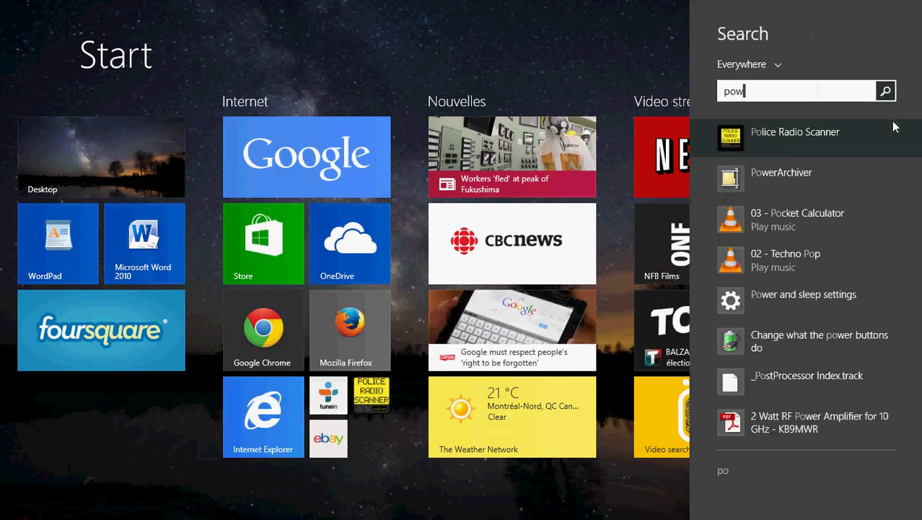
{"action": "type", "text": "er bu"}
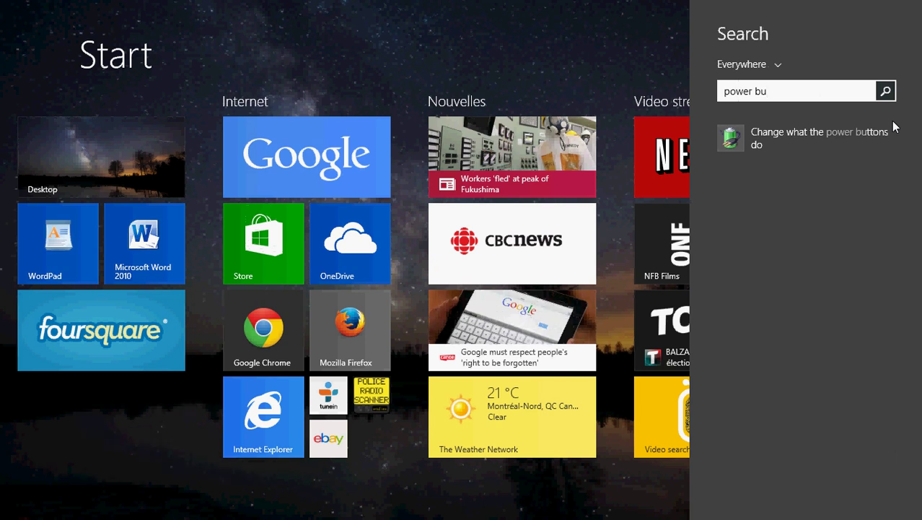
{"action": "left_click", "coordinate": [793, 138]}
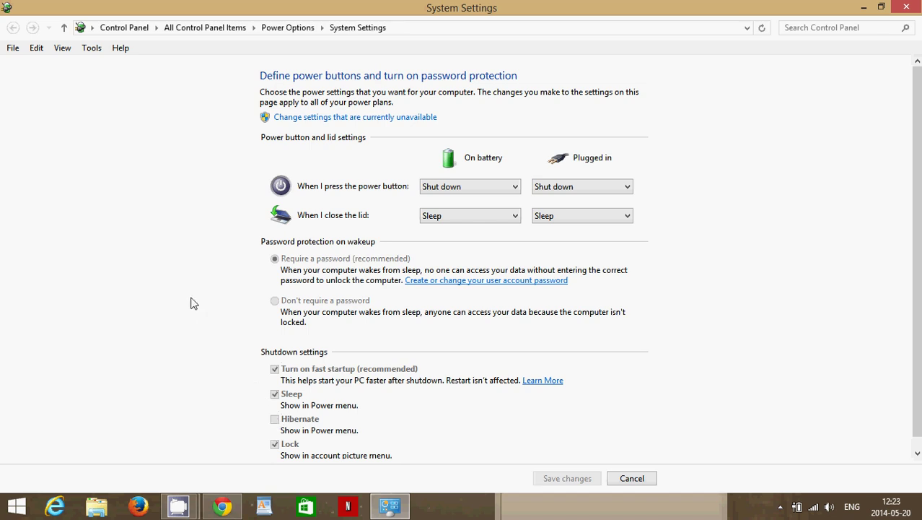
Unlock the unavailable shutdown settings, keeping fast startup checked, then close System Settings.
{"action": "left_click", "coordinate": [329, 123]}
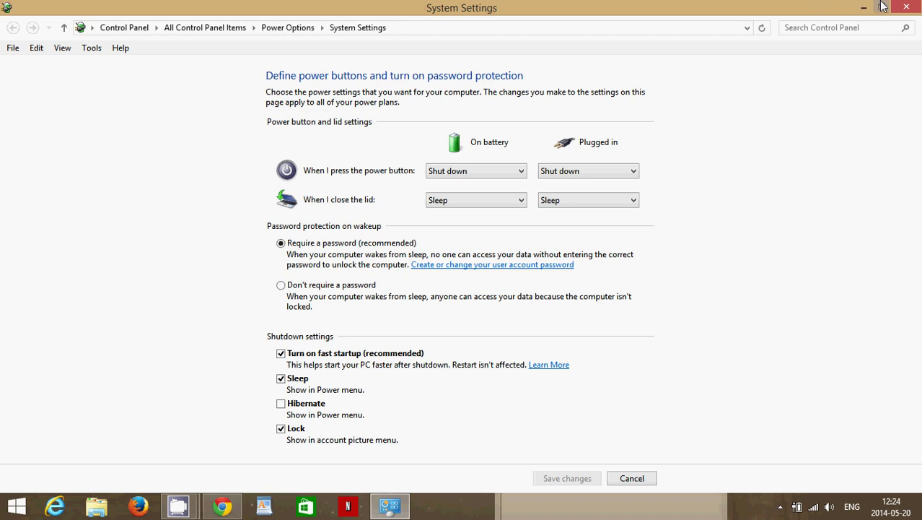
{"action": "left_click", "coordinate": [915, 6]}
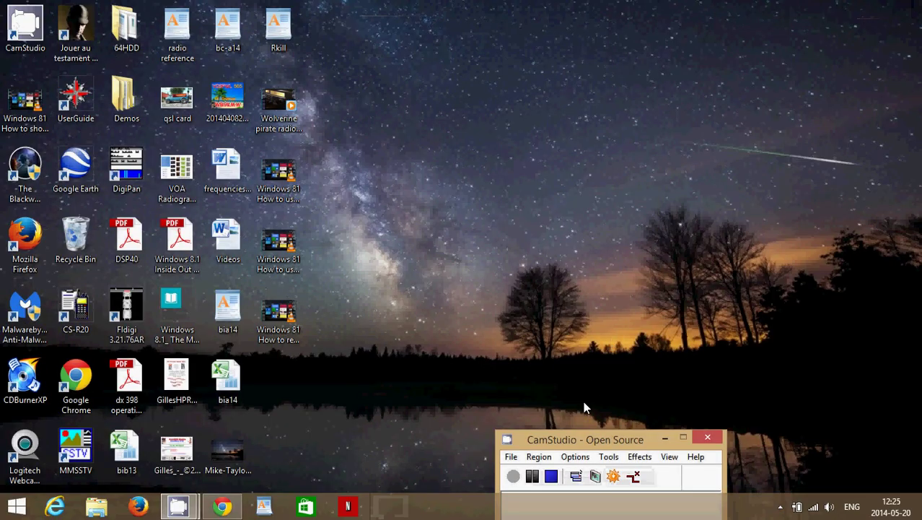